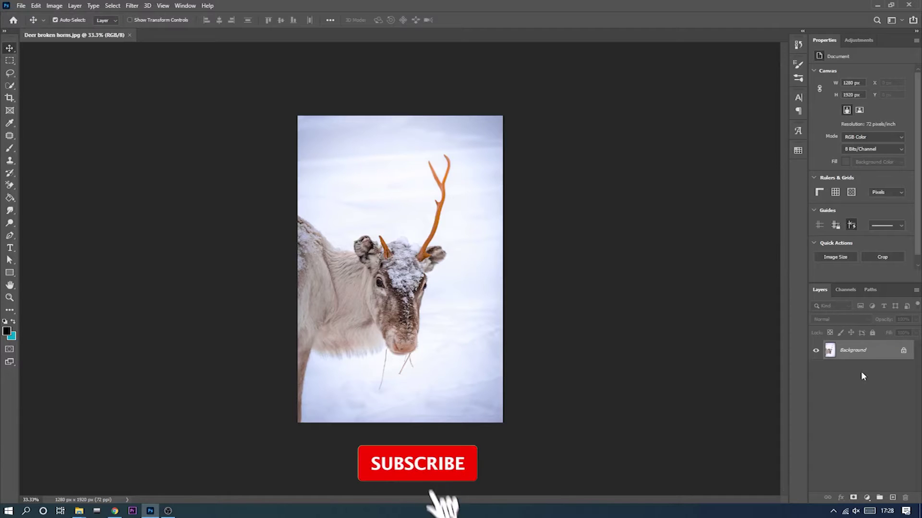
Duplicate the Background layer.
{"action": "left_click_drag", "start_coordinate": [864, 352], "coordinate": [892, 497]}
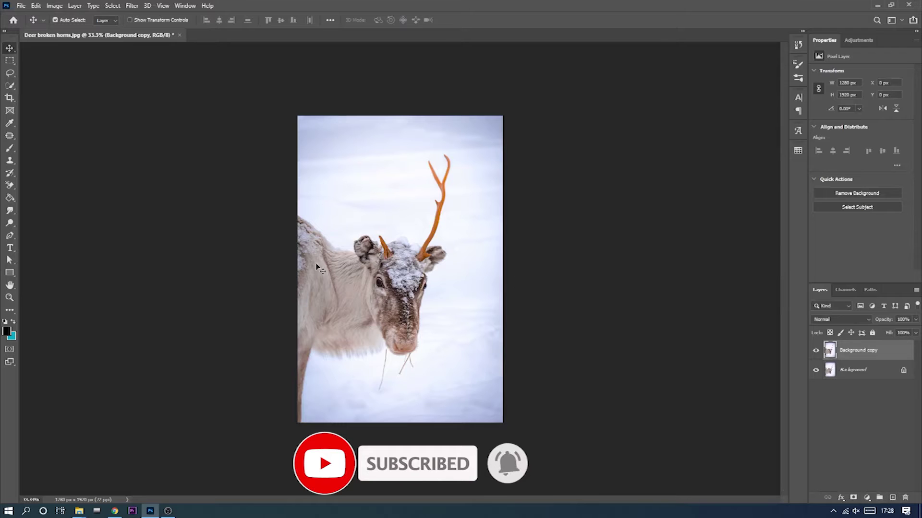
Remove the short broken antler with the Clone Stamp tool, covering it with sampled background and snow from the deer's head.
{"action": "key", "text": "z"}
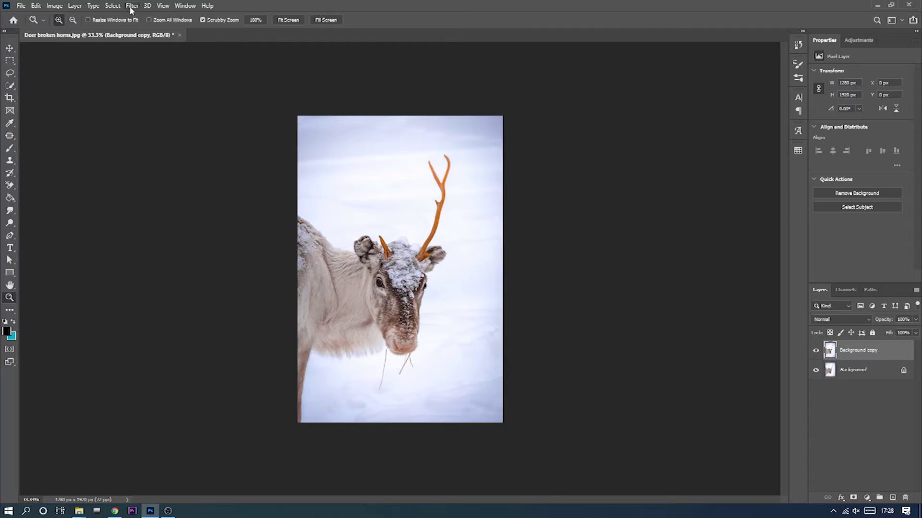
{"action": "left_click", "coordinate": [162, 6]}
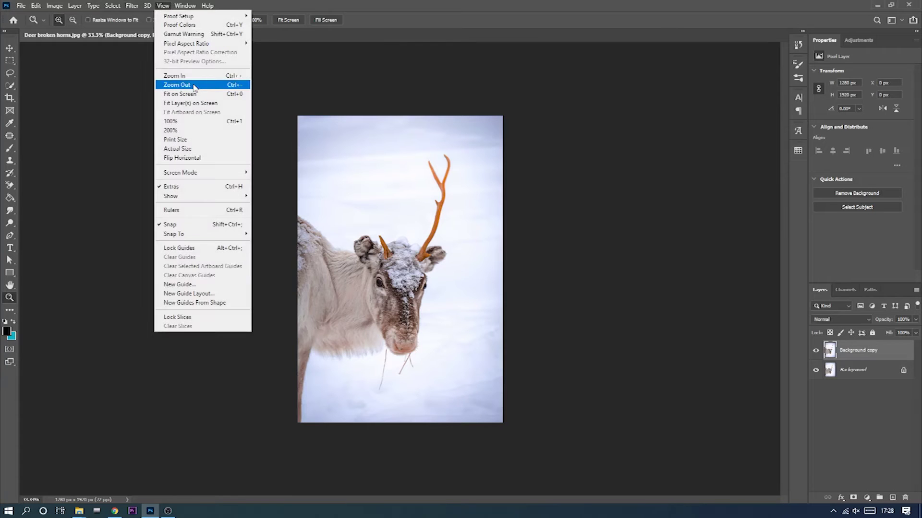
{"action": "left_click", "coordinate": [235, 96]}
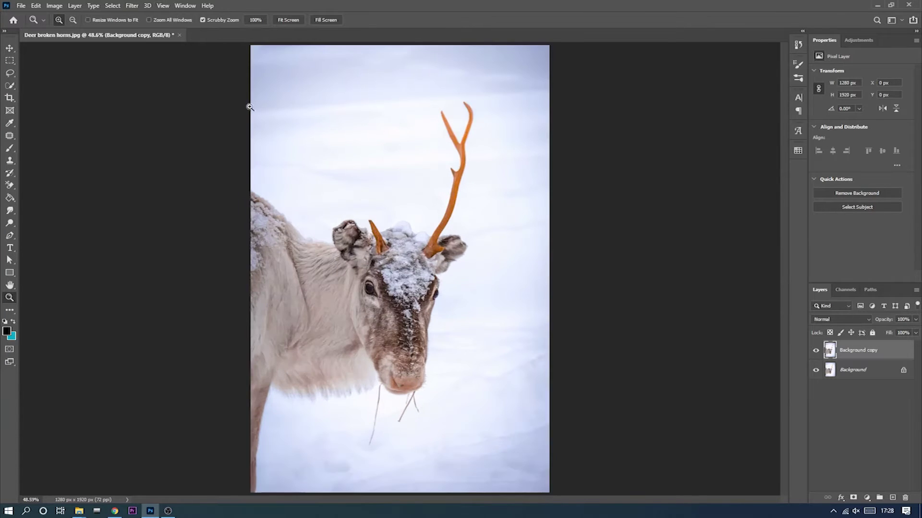
{"action": "left_click_drag", "start_coordinate": [388, 247], "coordinate": [431, 305]}
{"action": "scroll", "coordinate": [364, 286], "scroll_direction": "up", "scroll_amount": 1}
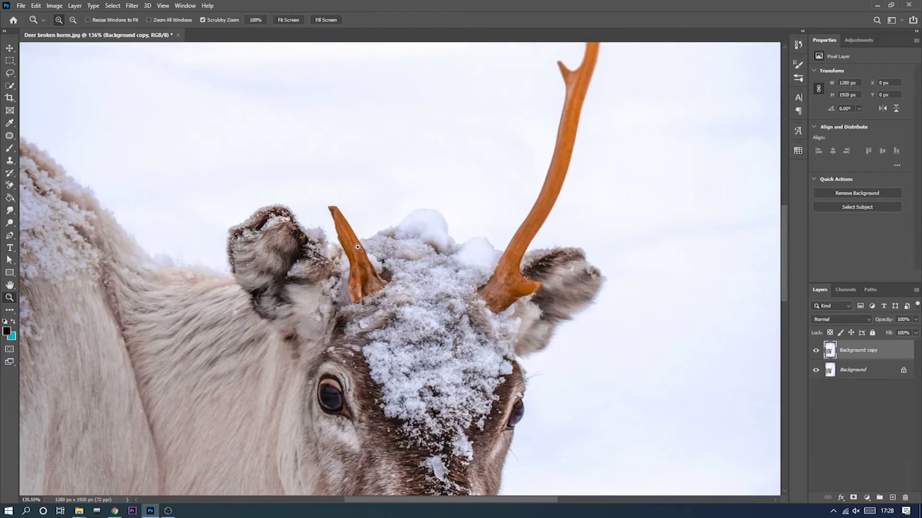
{"action": "scroll", "coordinate": [357, 234], "scroll_direction": "up", "scroll_amount": 1}
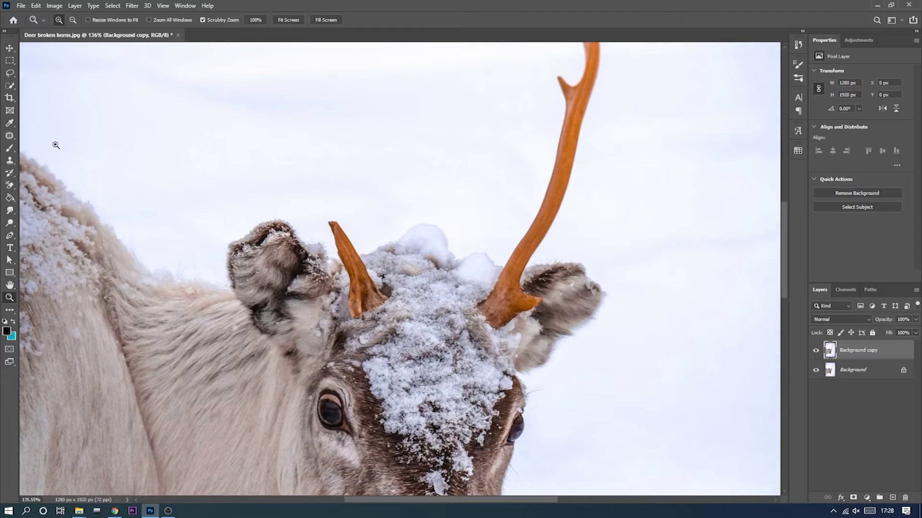
{"action": "left_click", "coordinate": [10, 160]}
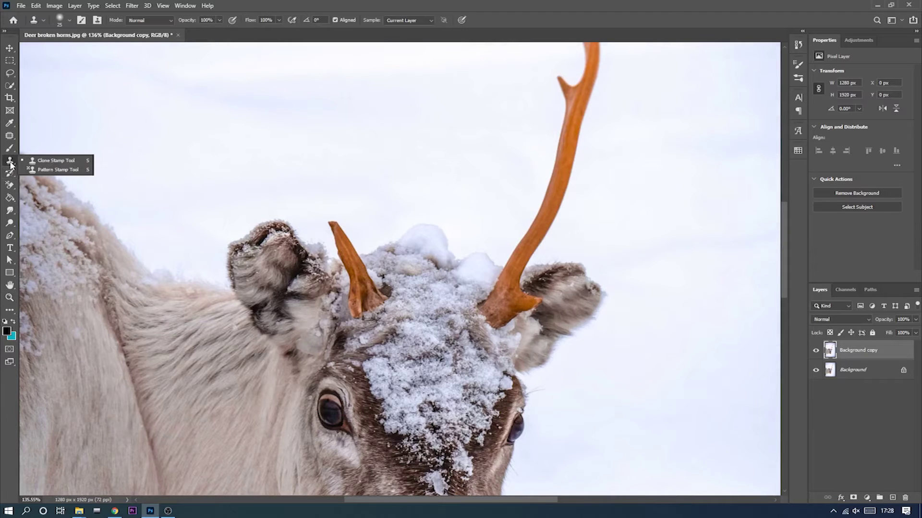
{"action": "left_click", "coordinate": [58, 161]}
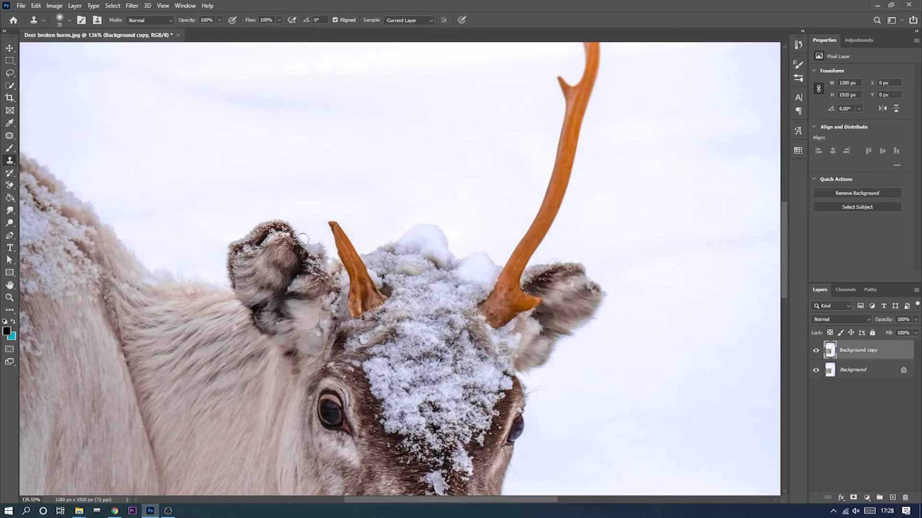
{"action": "left_click", "coordinate": [363, 197], "text": "alt"}
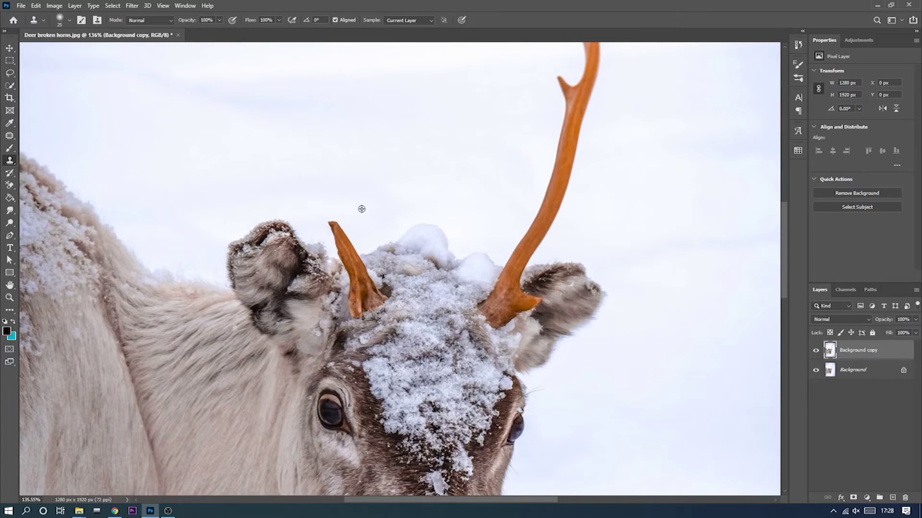
{"action": "left_click", "coordinate": [333, 225]}
{"action": "mouse_move", "coordinate": [333, 226]}
{"action": "left_mouse_down"}
{"action": "mouse_move", "coordinate": [346, 244]}
{"action": "mouse_move", "coordinate": [334, 249]}
{"action": "mouse_move", "coordinate": [356, 241]}
{"action": "mouse_move", "coordinate": [343, 256]}
{"action": "mouse_move", "coordinate": [365, 249]}
{"action": "left_mouse_up"}
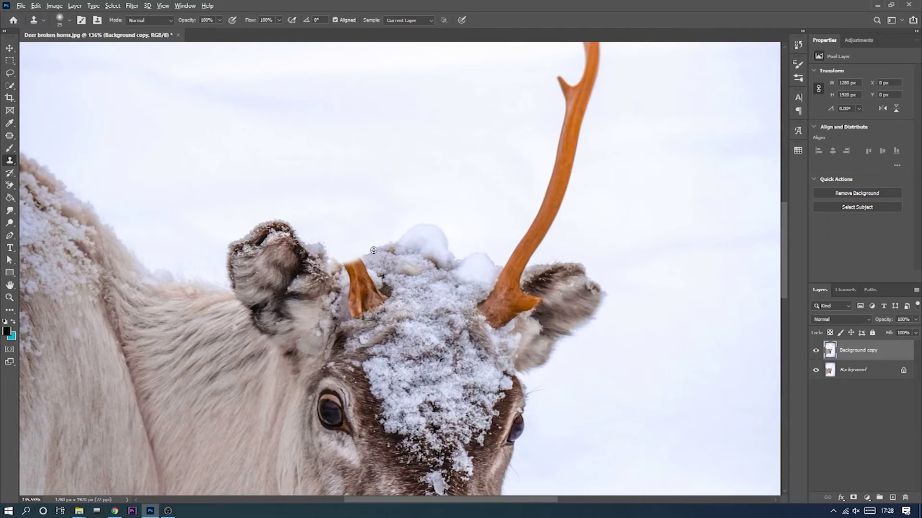
{"action": "mouse_move", "coordinate": [357, 260]}
{"action": "left_mouse_down"}
{"action": "mouse_move", "coordinate": [387, 264]}
{"action": "mouse_move", "coordinate": [362, 263]}
{"action": "mouse_move", "coordinate": [366, 272]}
{"action": "mouse_move", "coordinate": [351, 275]}
{"action": "mouse_move", "coordinate": [404, 263]}
{"action": "mouse_move", "coordinate": [355, 275]}
{"action": "mouse_move", "coordinate": [373, 282]}
{"action": "mouse_move", "coordinate": [353, 290]}
{"action": "mouse_move", "coordinate": [360, 313]}
{"action": "mouse_move", "coordinate": [364, 294]}
{"action": "mouse_move", "coordinate": [362, 306]}
{"action": "mouse_move", "coordinate": [369, 294]}
{"action": "mouse_move", "coordinate": [389, 294]}
{"action": "mouse_move", "coordinate": [380, 284]}
{"action": "mouse_move", "coordinate": [392, 291]}
{"action": "mouse_move", "coordinate": [354, 311]}
{"action": "left_mouse_up"}
{"action": "left_click", "coordinate": [440, 297], "text": "alt"}
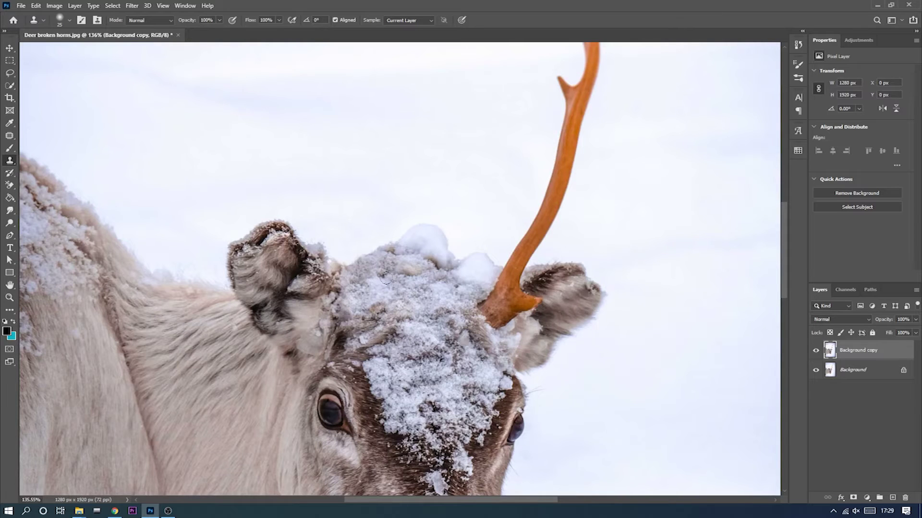
Select the base and lower part of the intact antler with the Quick Selection tool.
{"action": "left_click", "coordinate": [163, 6]}
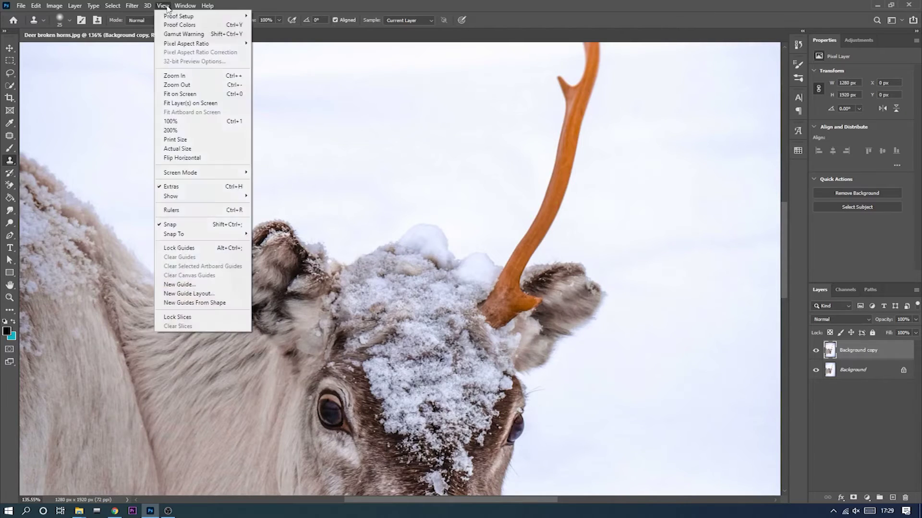
{"action": "left_click", "coordinate": [193, 103]}
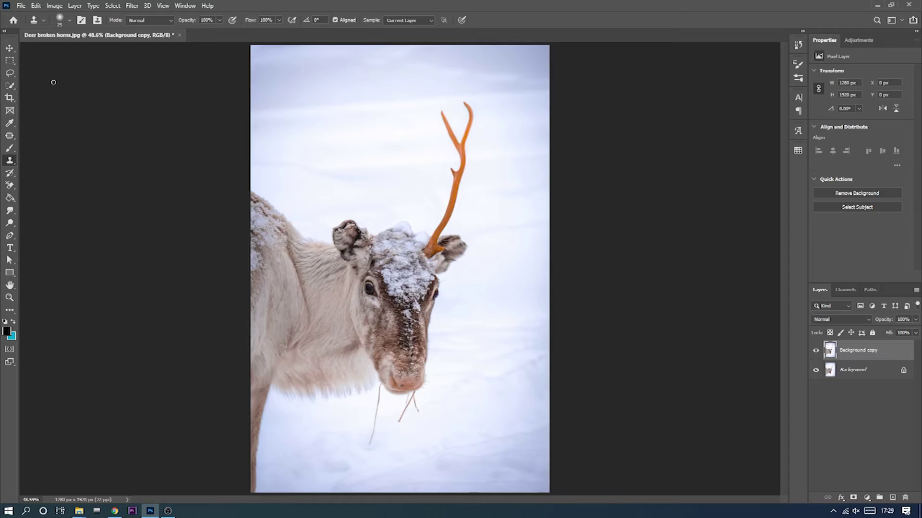
{"action": "left_click", "coordinate": [11, 84]}
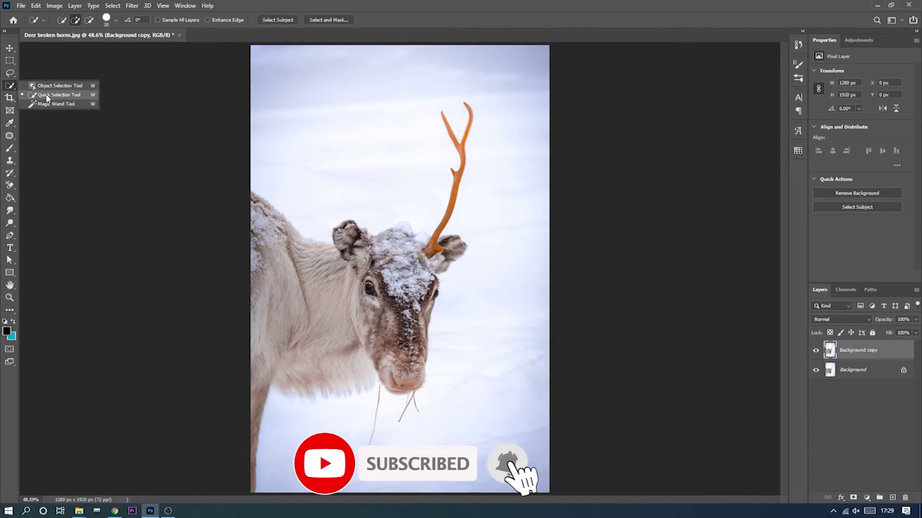
{"action": "left_click", "coordinate": [64, 94]}
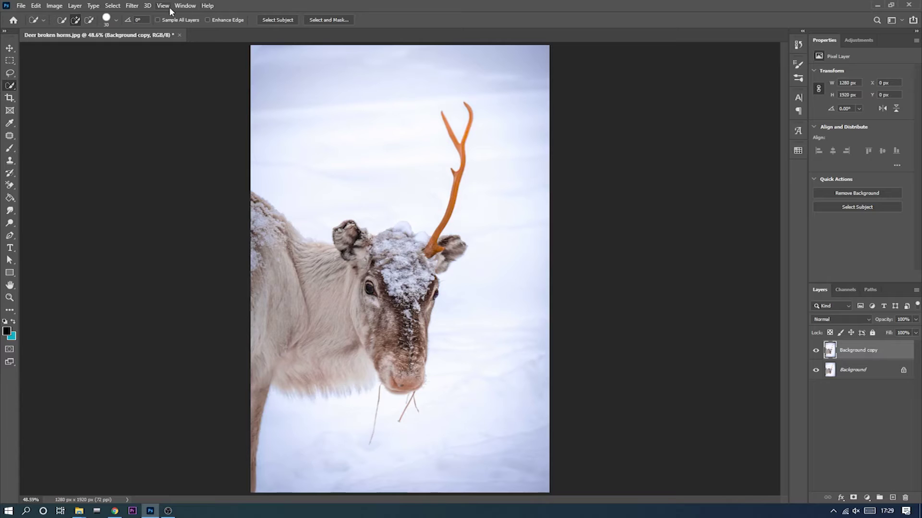
{"action": "left_click", "coordinate": [9, 297]}
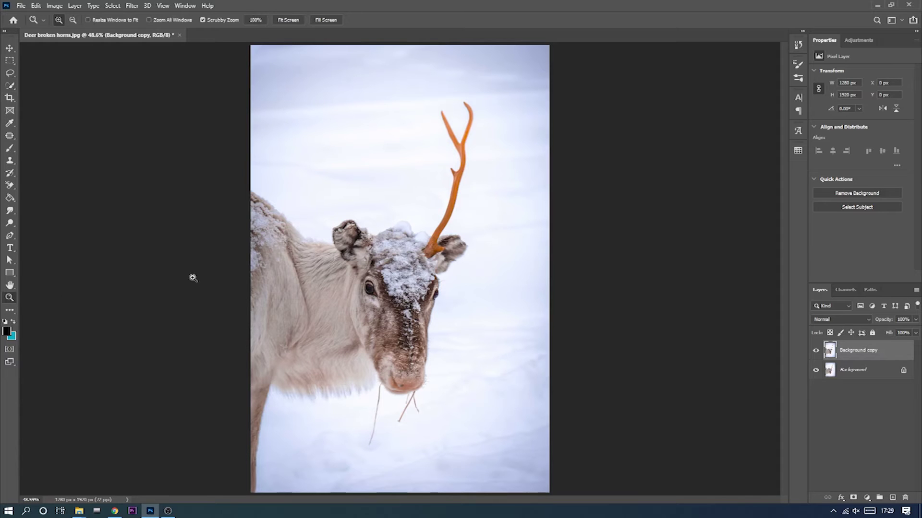
{"action": "left_click_drag", "start_coordinate": [461, 196], "coordinate": [494, 255]}
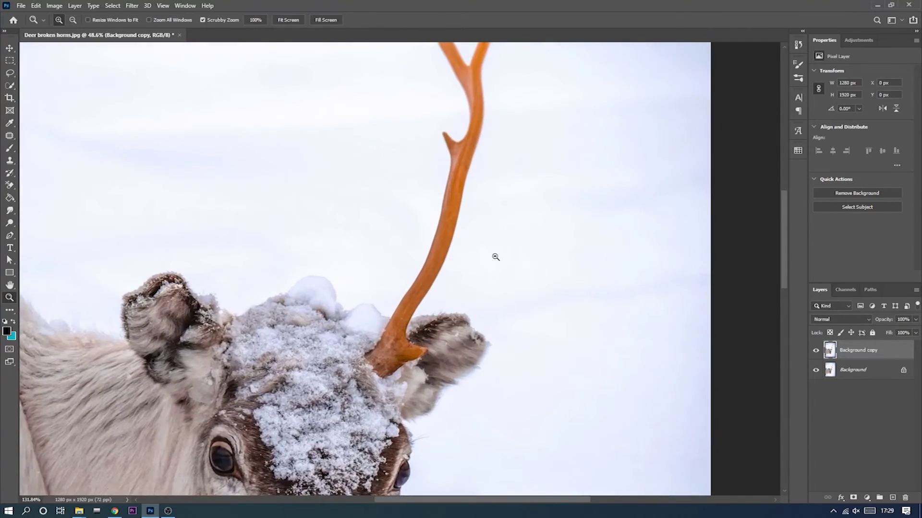
{"action": "scroll", "coordinate": [451, 258], "scroll_direction": "up", "scroll_amount": 4}
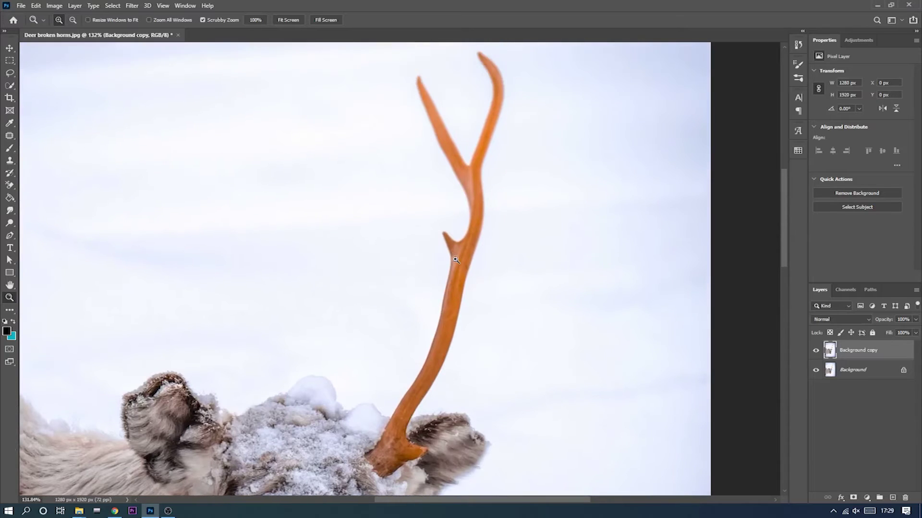
{"action": "scroll", "coordinate": [464, 216], "scroll_direction": "down", "scroll_amount": 1}
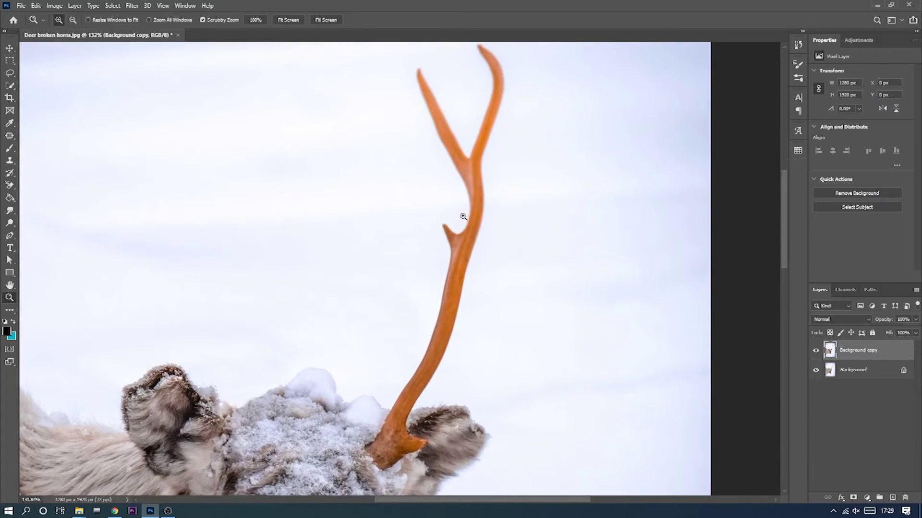
{"action": "scroll", "coordinate": [463, 216], "scroll_direction": "up", "scroll_amount": 1}
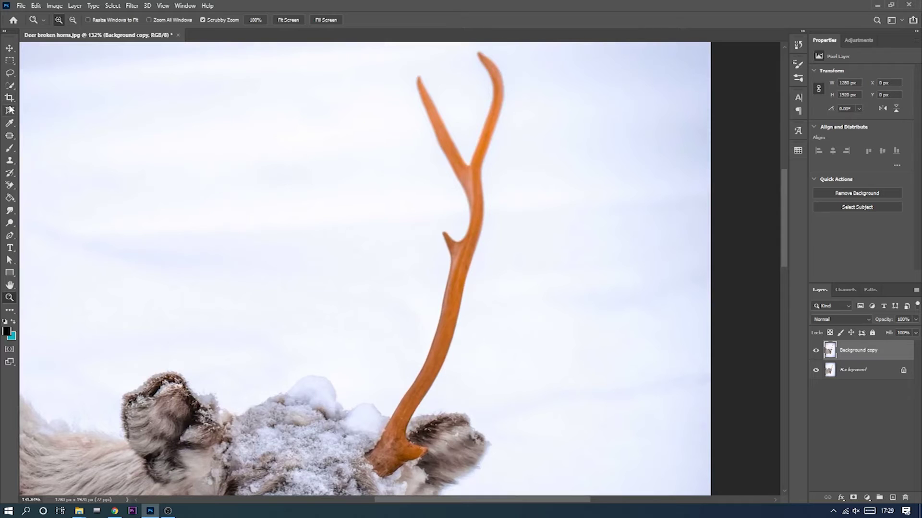
{"action": "left_click", "coordinate": [9, 85]}
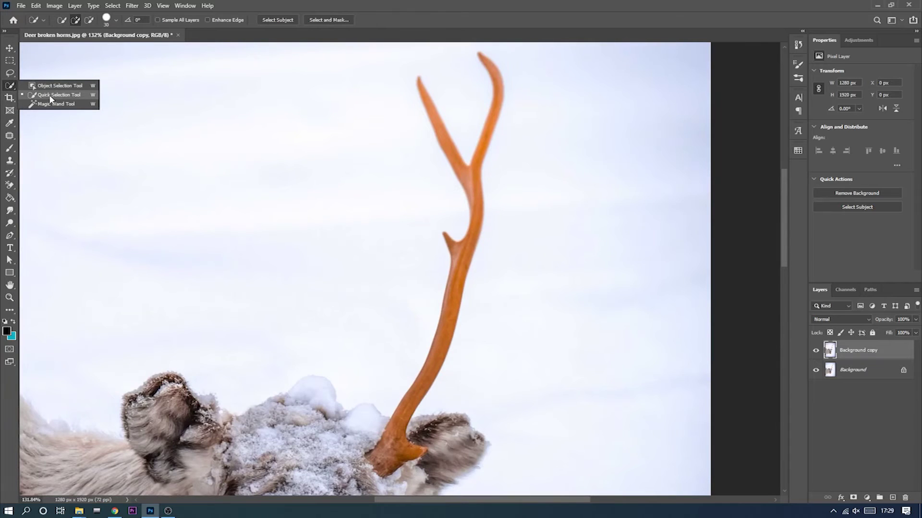
{"action": "left_click", "coordinate": [67, 96]}
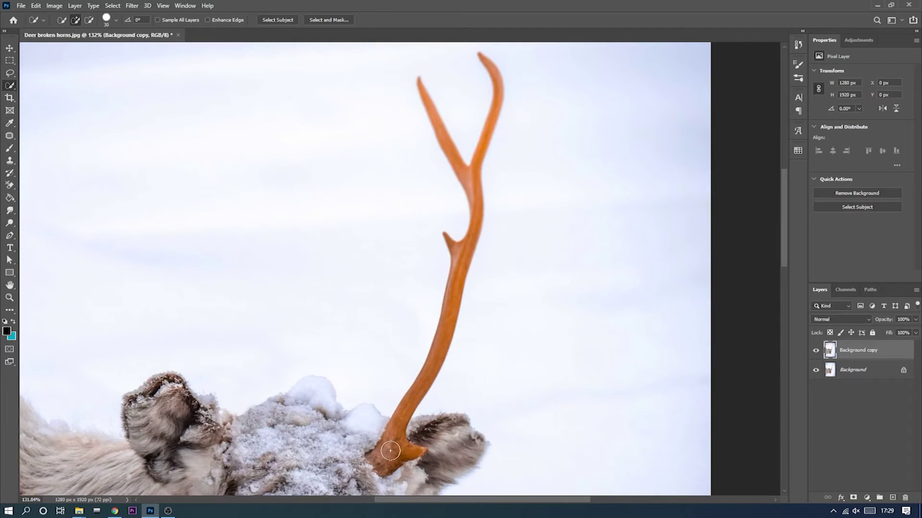
{"action": "left_click_drag", "start_coordinate": [391, 451], "coordinate": [393, 444]}
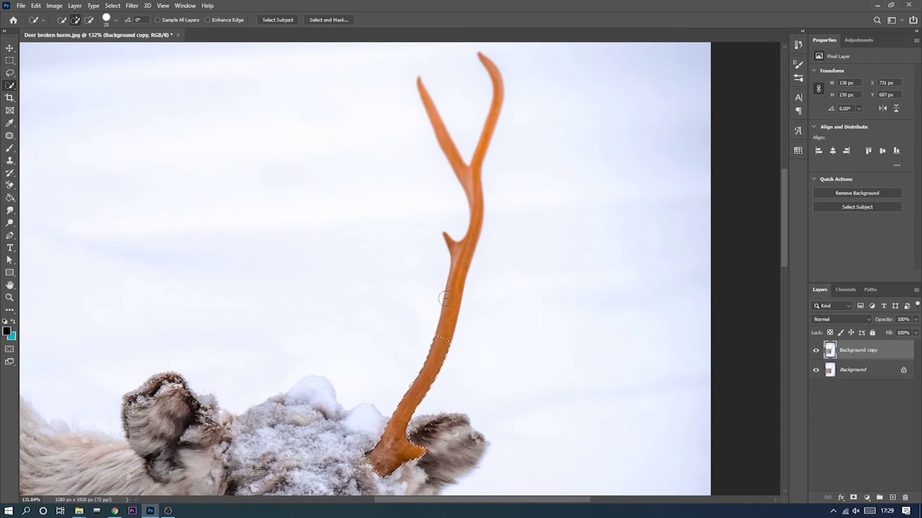
Extend the selection up the antler to both tips, reducing the brush size to 15 for the thin branches.
{"action": "mouse_move", "coordinate": [457, 282]}
{"action": "left_mouse_down"}
{"action": "mouse_move", "coordinate": [478, 219]}
{"action": "mouse_move", "coordinate": [472, 179]}
{"action": "left_mouse_up"}
{"action": "key", "text": "bracketleft"}
{"action": "key", "text": "bracketleft"}
{"action": "left_click_drag", "start_coordinate": [488, 130], "coordinate": [492, 65]}
{"action": "scroll", "coordinate": [434, 255], "scroll_direction": "down", "scroll_amount": 2}
{"action": "scroll", "coordinate": [434, 259], "scroll_direction": "up", "scroll_amount": 1}
{"action": "scroll", "coordinate": [189, 89], "scroll_direction": "up", "scroll_amount": 1}
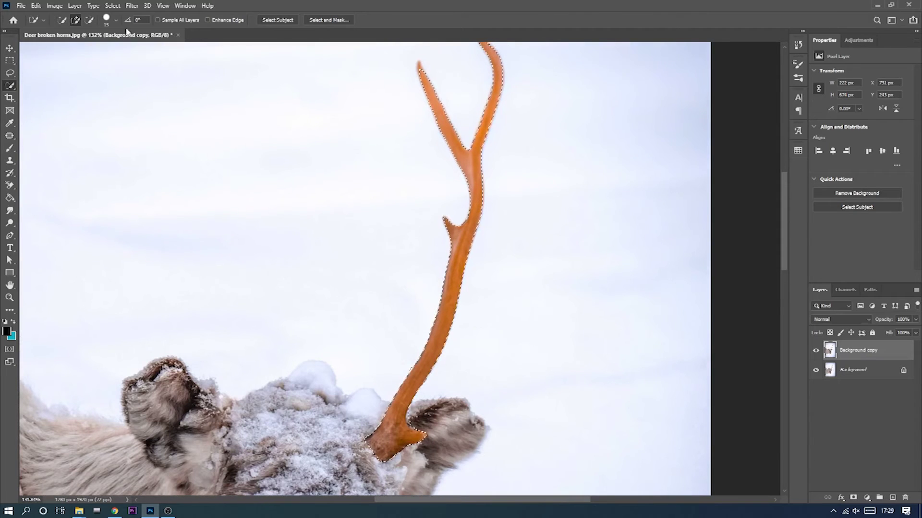
Feather the antler selection with a radius of 0.5 pixels.
{"action": "left_click", "coordinate": [113, 5]}
{"action": "mouse_move", "coordinate": [162, 141]}
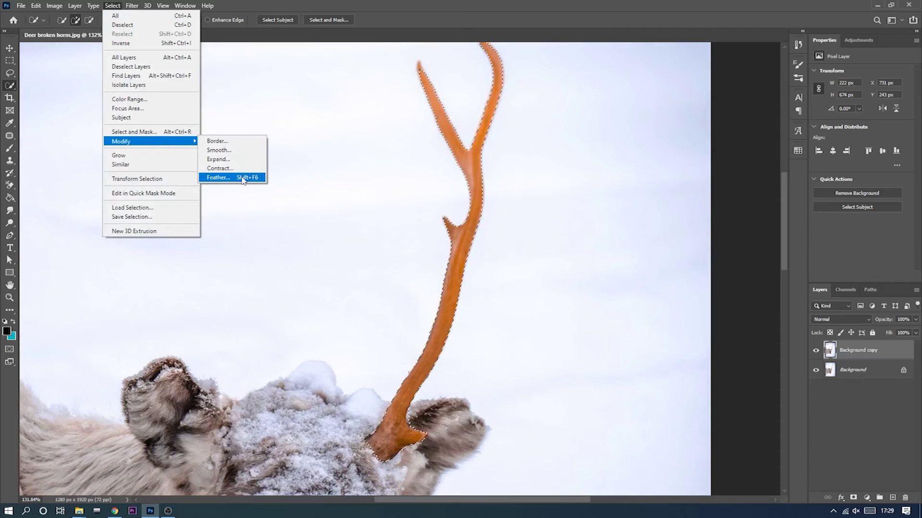
{"action": "left_click", "coordinate": [243, 179]}
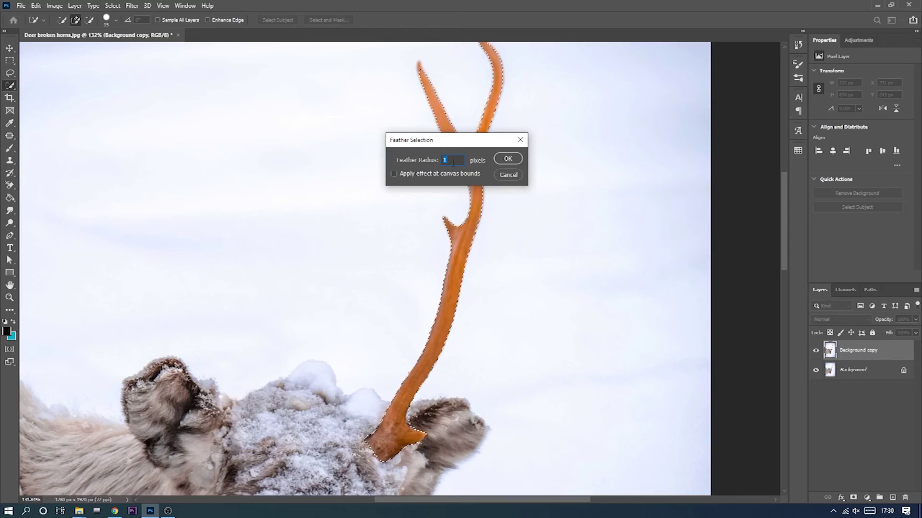
{"action": "type", "text": ".5"}
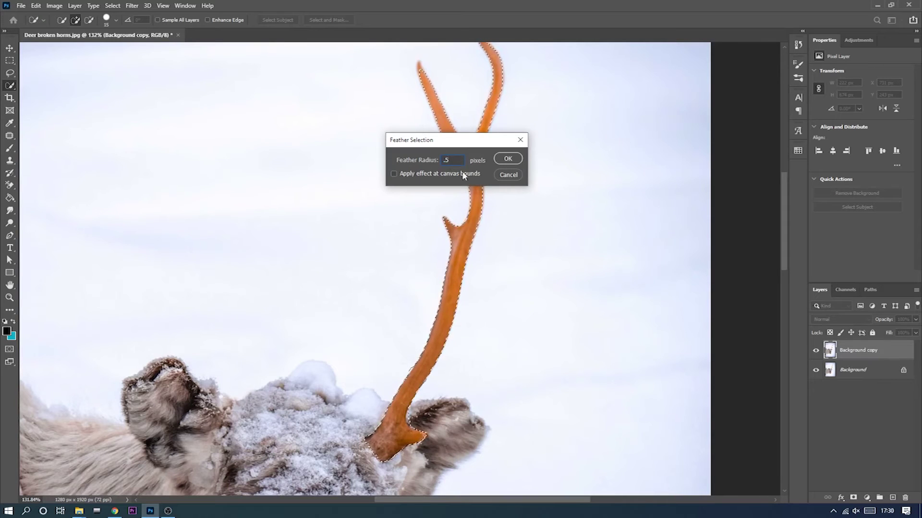
{"action": "left_click", "coordinate": [507, 159]}
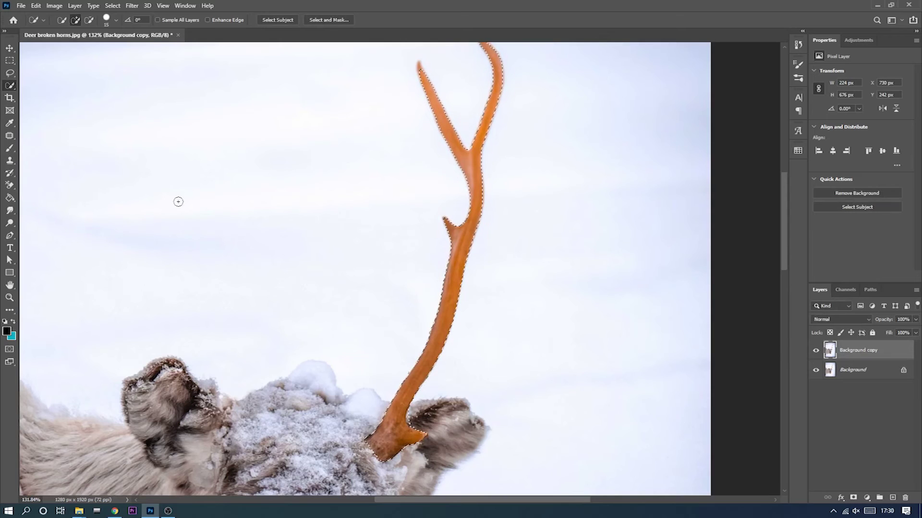
Copy the selected antler to a new layer and rename that layer Horn.
{"action": "left_click", "coordinate": [73, 6]}
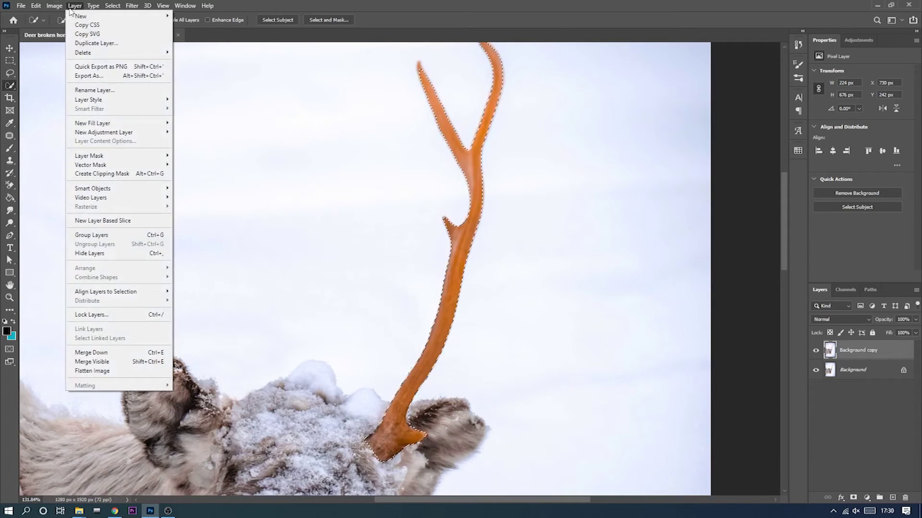
{"action": "mouse_move", "coordinate": [96, 16]}
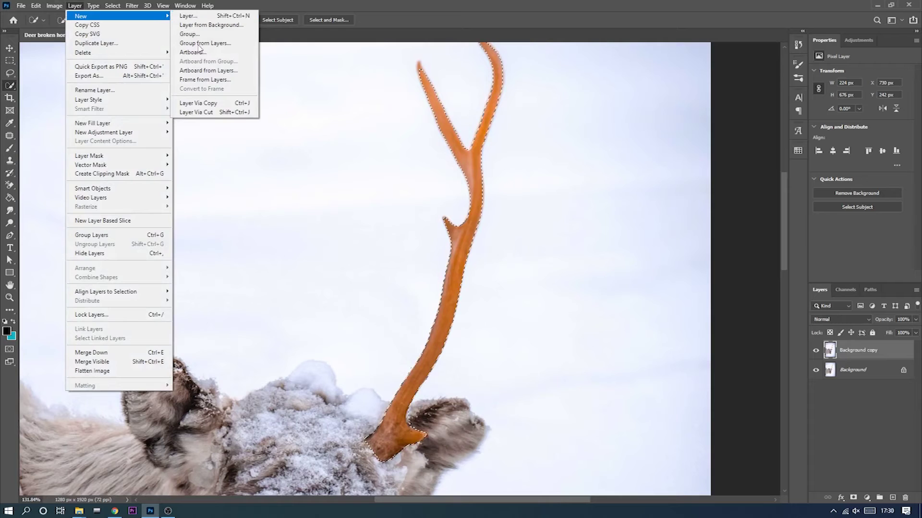
{"action": "left_click", "coordinate": [241, 106]}
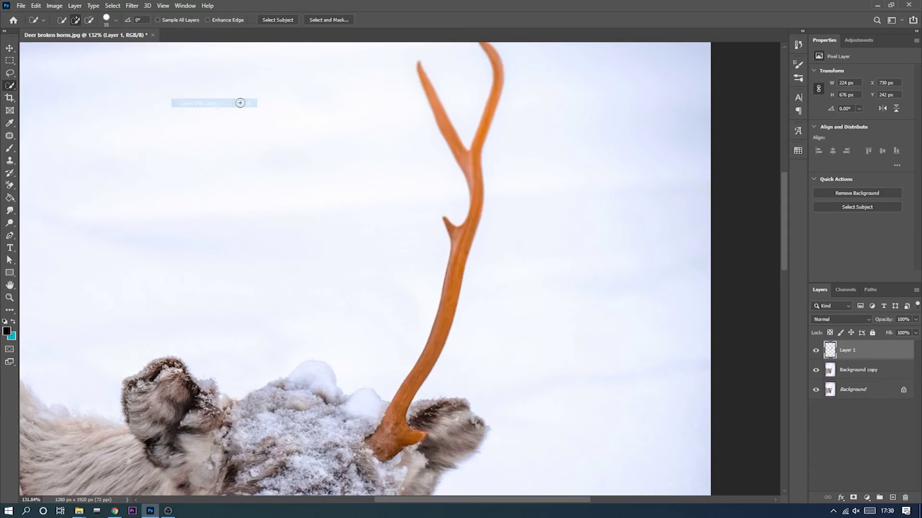
{"action": "double_click", "coordinate": [848, 351]}
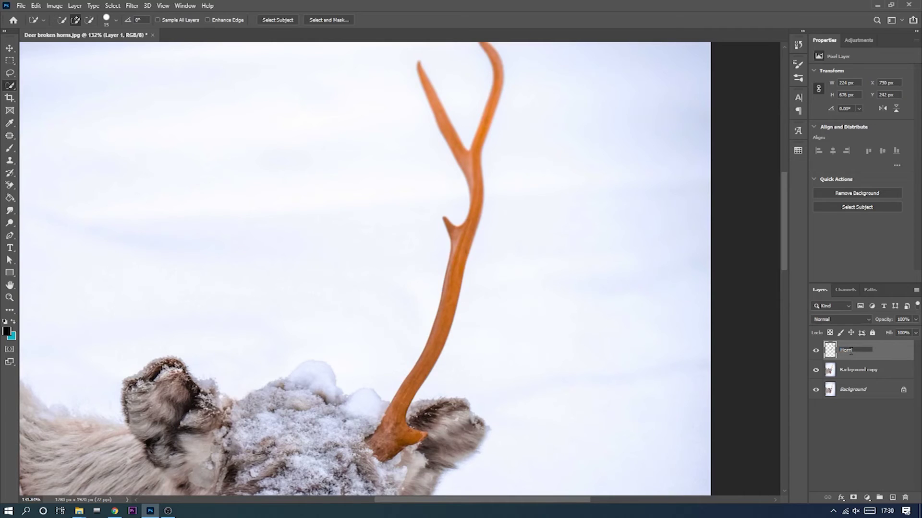
{"action": "key", "text": "Return"}
Flip the Horn layer horizontally with Free Transform and place the mirrored antler on the side of the head where the antler is missing.
{"action": "left_click", "coordinate": [163, 5]}
{"action": "left_click", "coordinate": [204, 95]}
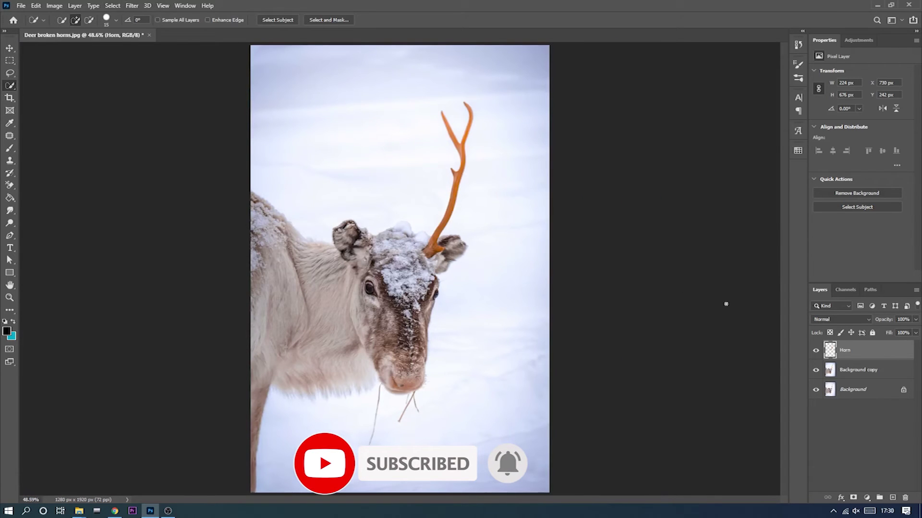
{"action": "left_click", "coordinate": [10, 48]}
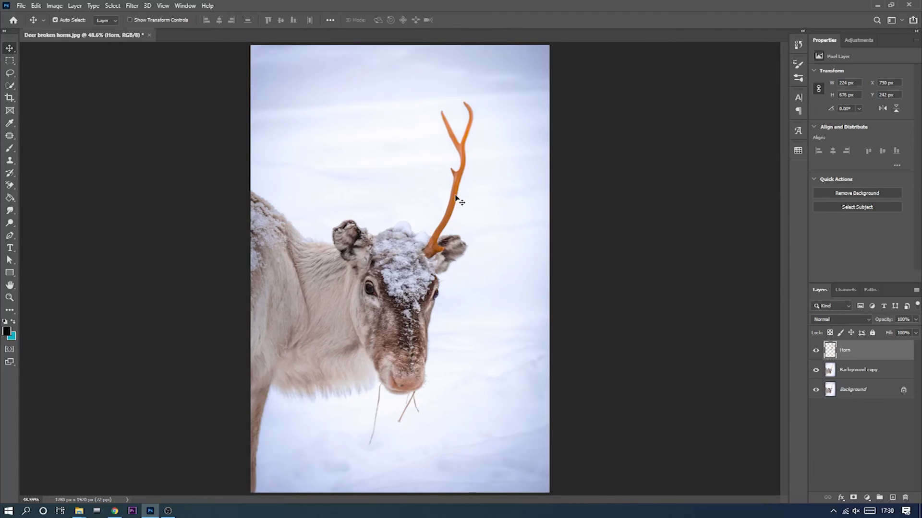
{"action": "left_click", "coordinate": [34, 6]}
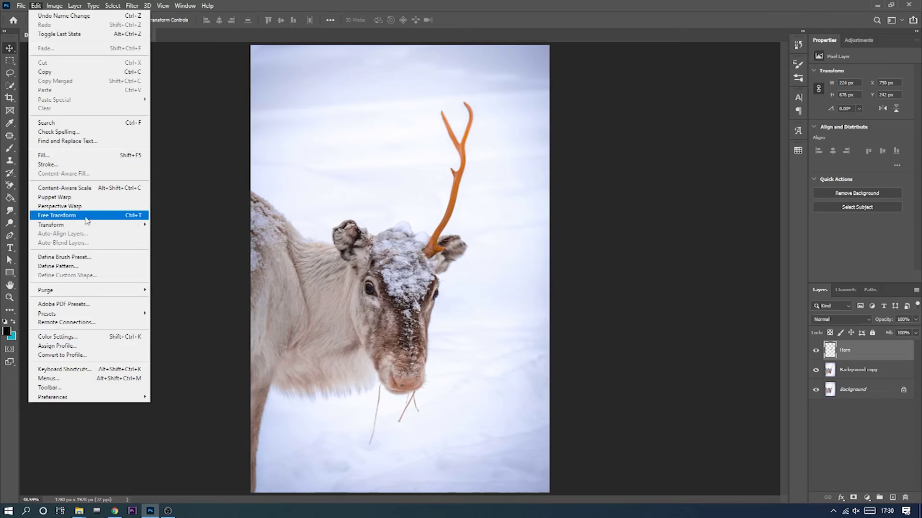
{"action": "left_click", "coordinate": [132, 217]}
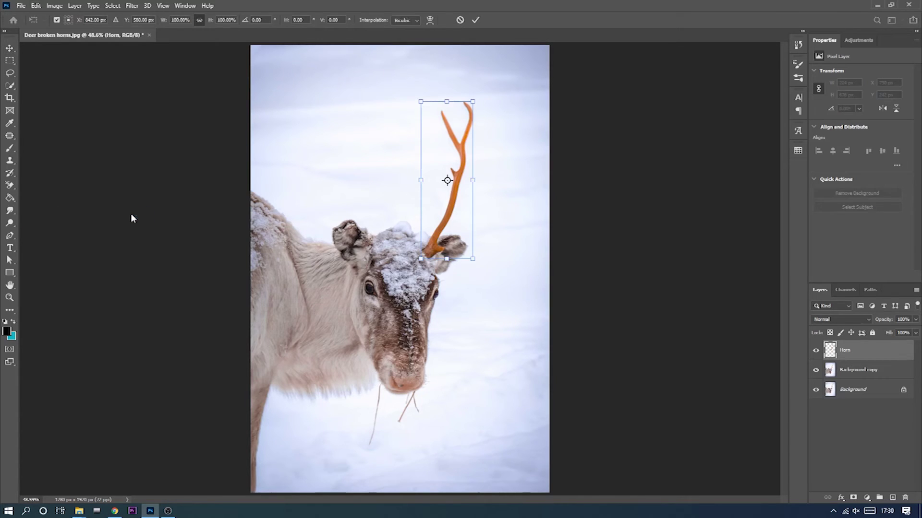
{"action": "right_click", "coordinate": [460, 194]}
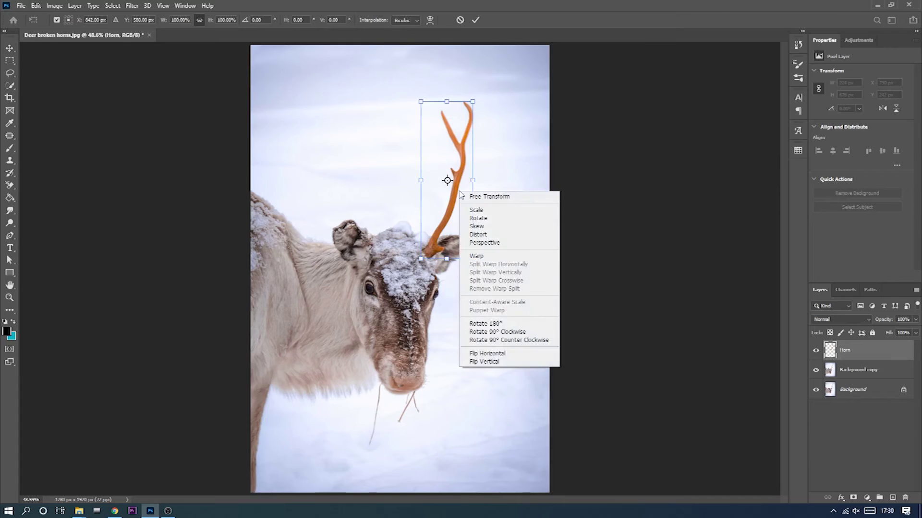
{"action": "left_click", "coordinate": [491, 355]}
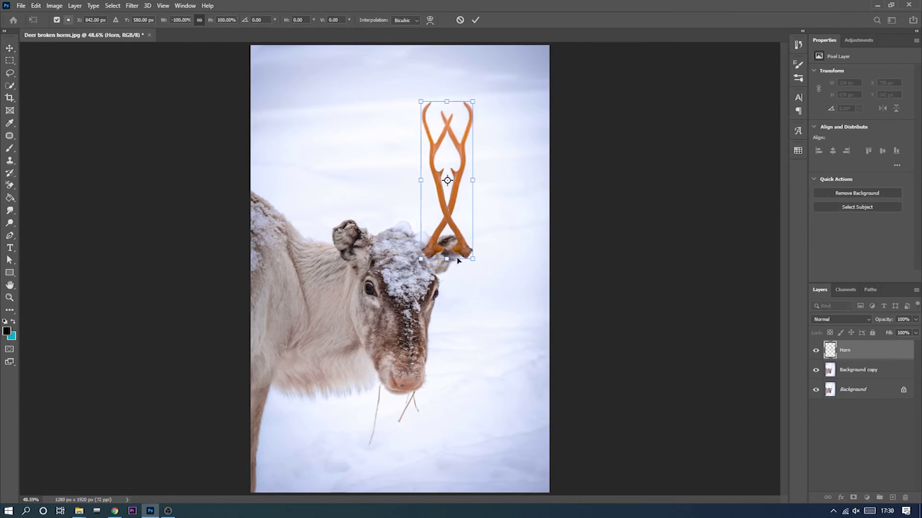
{"action": "left_click_drag", "start_coordinate": [465, 255], "coordinate": [385, 250]}
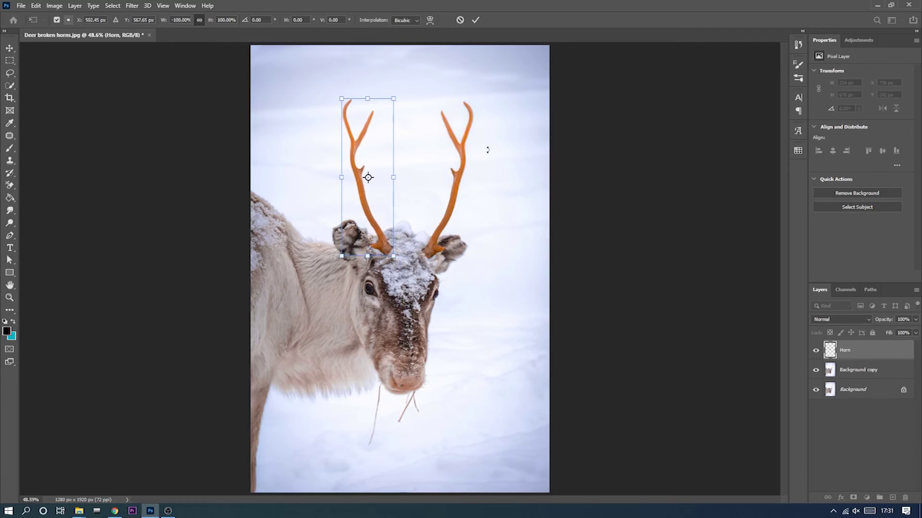
{"action": "left_click", "coordinate": [475, 22]}
Fine-tune the mirrored antler's position to X 393 px and Y 226 px so its base sits against the snowy forehead.
{"action": "key", "text": "z"}
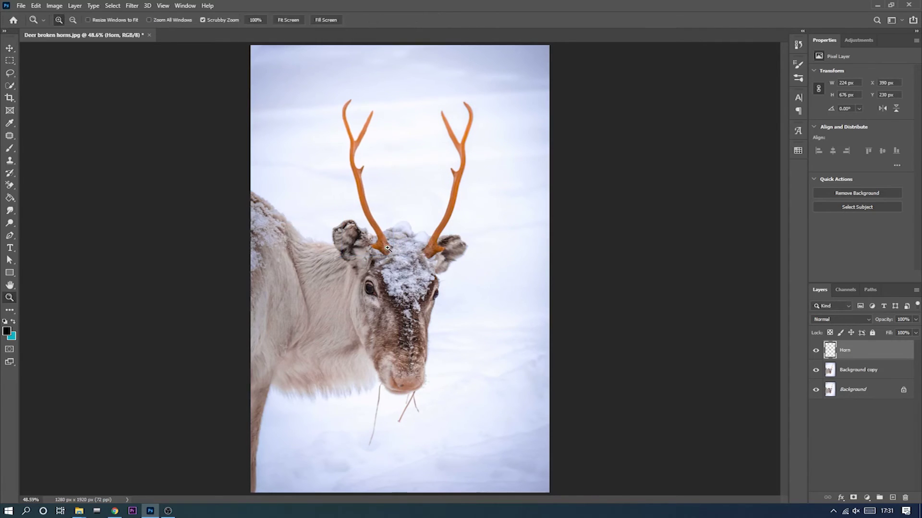
{"action": "left_click", "coordinate": [393, 250]}
{"action": "left_click_drag", "start_coordinate": [394, 250], "coordinate": [366, 244]}
{"action": "key", "text": "v"}
{"action": "key", "text": "ctrl"}
{"action": "scroll", "coordinate": [359, 263], "scroll_direction": "down", "scroll_amount": 4}
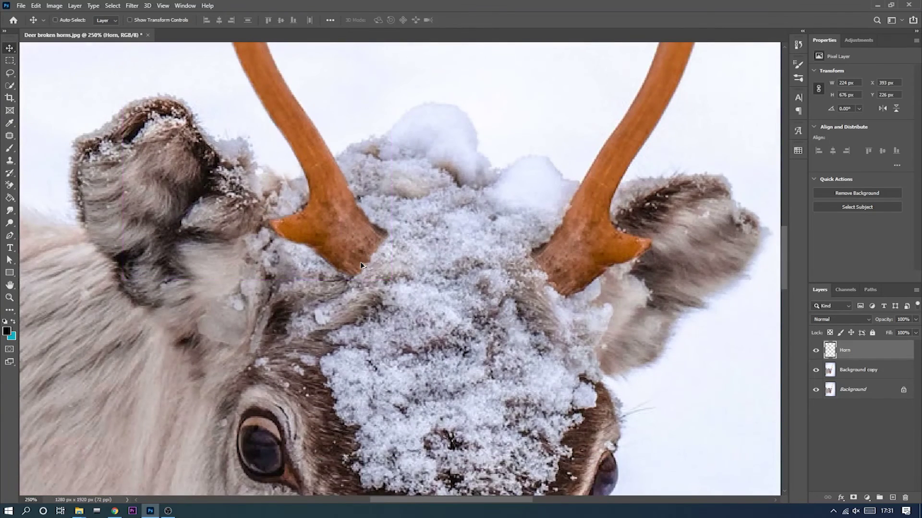
{"action": "scroll", "coordinate": [361, 264], "scroll_direction": "down", "scroll_amount": 1}
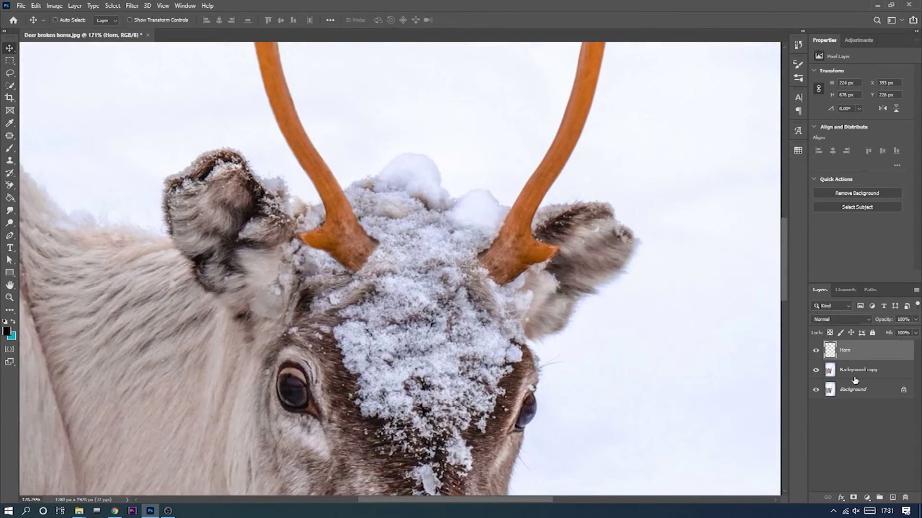
Activate the Clone Stamp tool and add a new empty layer above the Horn layer for the retouching.
{"action": "left_click", "coordinate": [849, 371]}
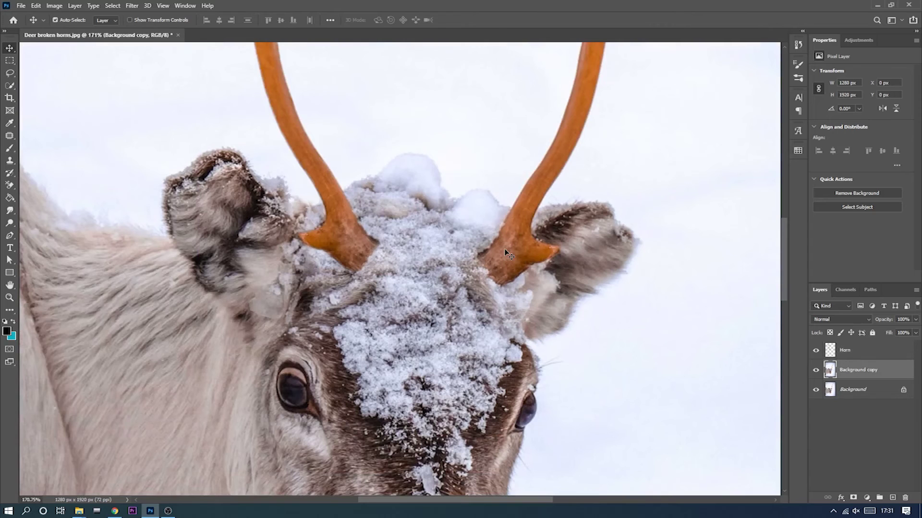
{"action": "left_click", "coordinate": [10, 162]}
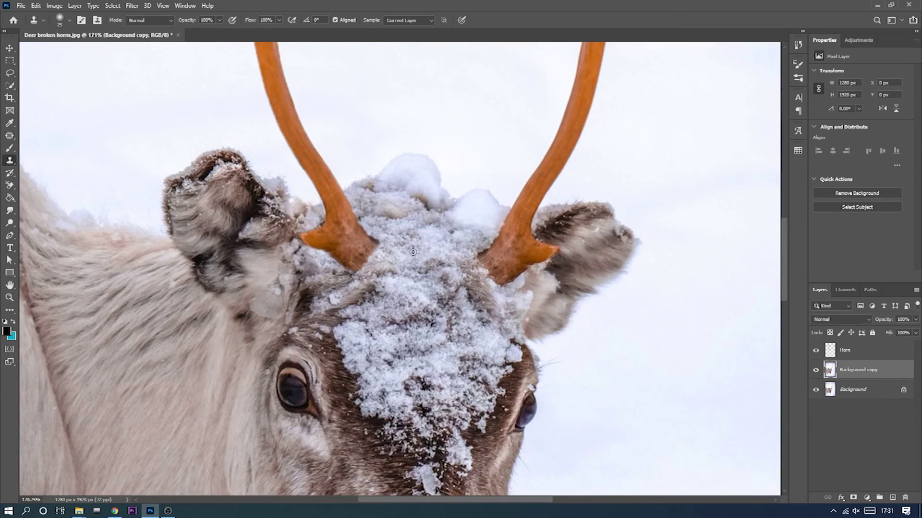
{"action": "left_click", "coordinate": [866, 352]}
{"action": "left_click", "coordinate": [893, 498]}
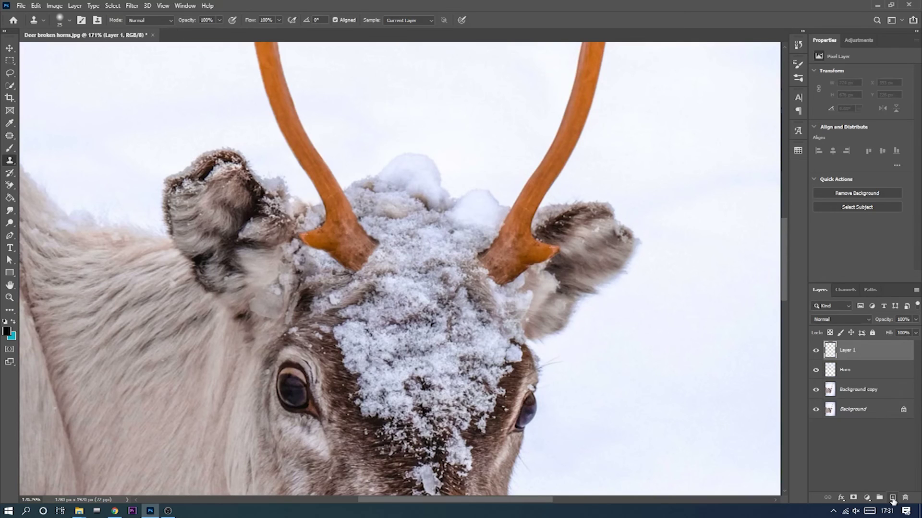
Clone snowy fur over the lower edge of the mirrored antler's base, undoing the stroke that covers too much of the antler.
{"action": "left_click", "coordinate": [375, 246]}
{"action": "mouse_move", "coordinate": [376, 244]}
{"action": "left_mouse_down"}
{"action": "mouse_move", "coordinate": [348, 270]}
{"action": "mouse_move", "coordinate": [363, 267]}
{"action": "mouse_move", "coordinate": [373, 231]}
{"action": "mouse_move", "coordinate": [342, 268]}
{"action": "left_mouse_up"}
{"action": "key", "text": "ctrl+plus"}
{"action": "key", "text": "ctrl+plus"}
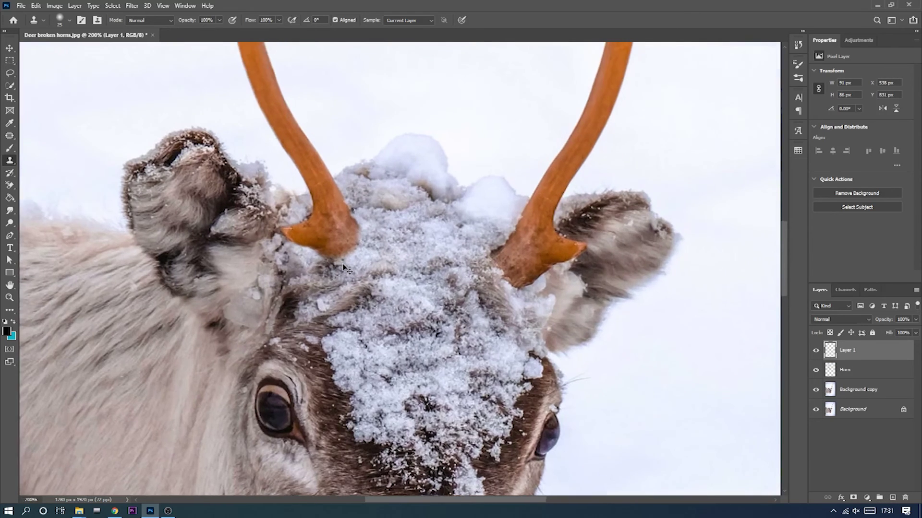
{"action": "mouse_move", "coordinate": [299, 266]}
{"action": "left_mouse_down"}
{"action": "mouse_move", "coordinate": [352, 214]}
{"action": "mouse_move", "coordinate": [338, 245]}
{"action": "left_mouse_up"}
{"action": "mouse_move", "coordinate": [244, 229]}
{"action": "left_mouse_down"}
{"action": "mouse_move", "coordinate": [233, 231]}
{"action": "mouse_move", "coordinate": [265, 260]}
{"action": "mouse_move", "coordinate": [262, 170]}
{"action": "mouse_move", "coordinate": [256, 196]}
{"action": "mouse_move", "coordinate": [265, 192]}
{"action": "left_mouse_up"}
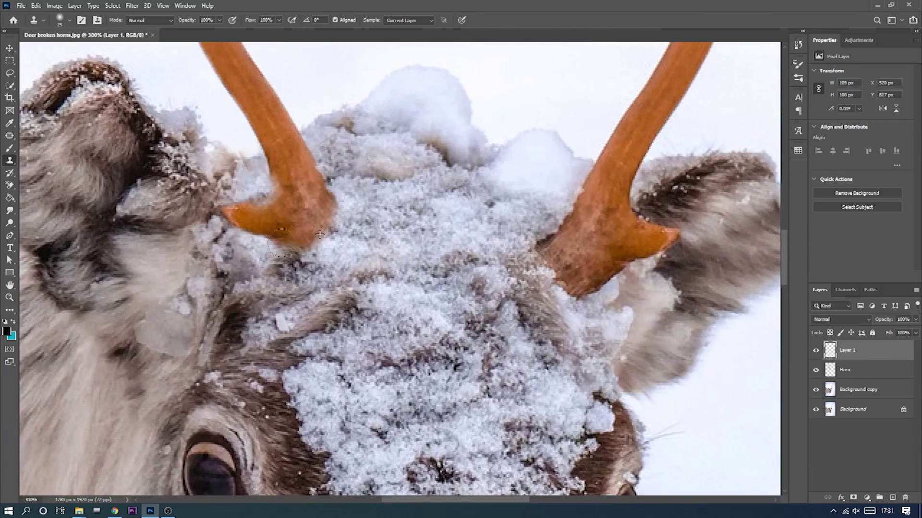
{"action": "key", "text": "ctrl+z"}
{"action": "mouse_move", "coordinate": [283, 264]}
{"action": "left_mouse_down"}
{"action": "mouse_move", "coordinate": [324, 254]}
{"action": "mouse_move", "coordinate": [349, 194]}
{"action": "mouse_move", "coordinate": [341, 281]}
{"action": "left_mouse_up"}
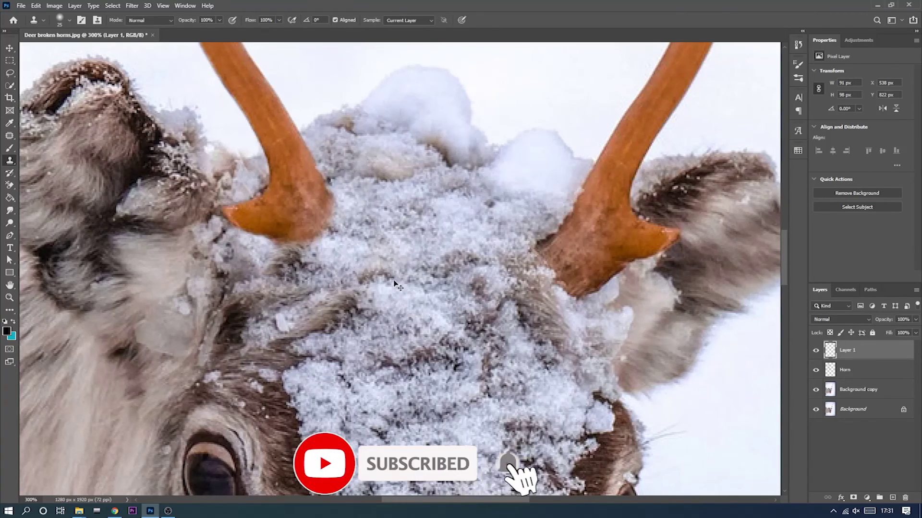
{"action": "key", "text": "ctrl+minus"}
{"action": "key", "text": "ctrl+minus"}
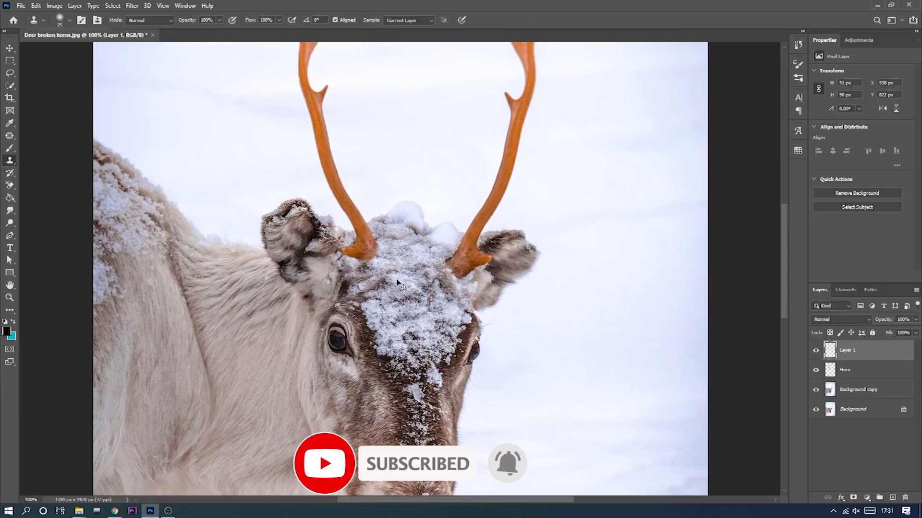
Clone more snow texture around the mirrored antler's base and onto the forehead below it, and fit the whole image in view.
{"action": "key", "text": "ctrl+plus"}
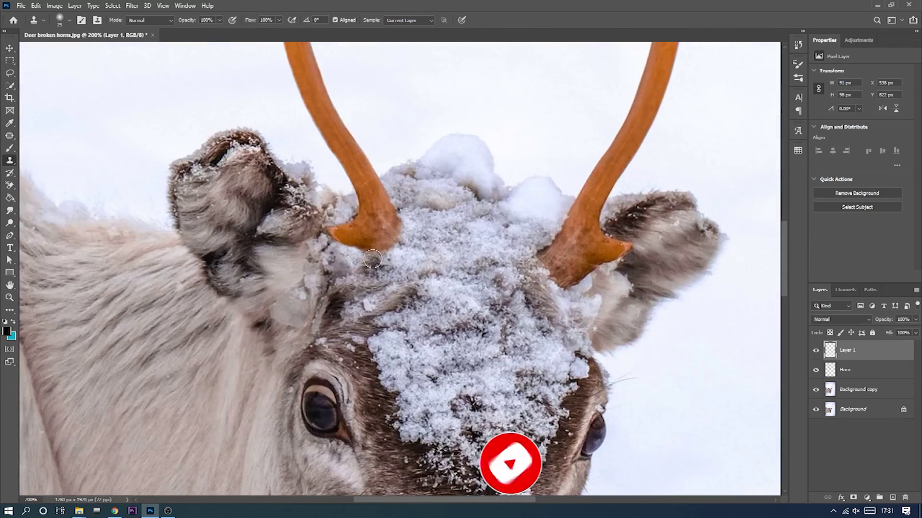
{"action": "left_click_drag", "start_coordinate": [403, 245], "coordinate": [411, 226]}
{"action": "left_click", "coordinate": [449, 295], "text": "alt"}
{"action": "mouse_move", "coordinate": [409, 279]}
{"action": "left_mouse_down"}
{"action": "mouse_move", "coordinate": [435, 265]}
{"action": "mouse_move", "coordinate": [430, 277]}
{"action": "left_mouse_up"}
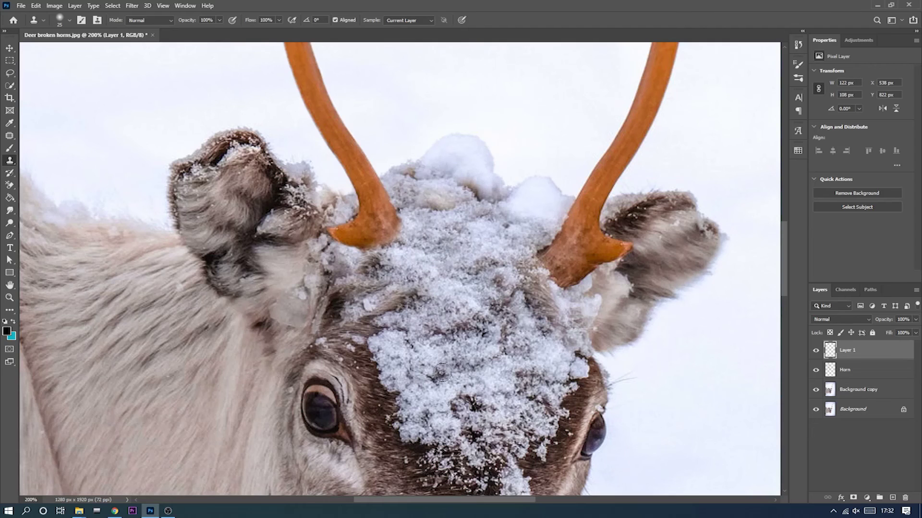
{"action": "key", "text": "ctrl+minus"}
{"action": "key", "text": "ctrl+minus"}
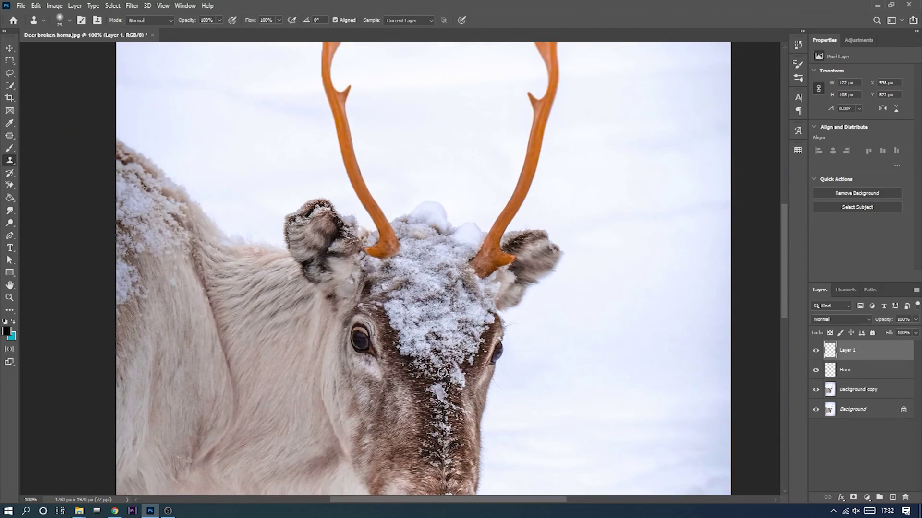
{"action": "scroll", "coordinate": [442, 373], "scroll_direction": "up", "scroll_amount": 3}
{"action": "key", "text": "ctrl+minus"}
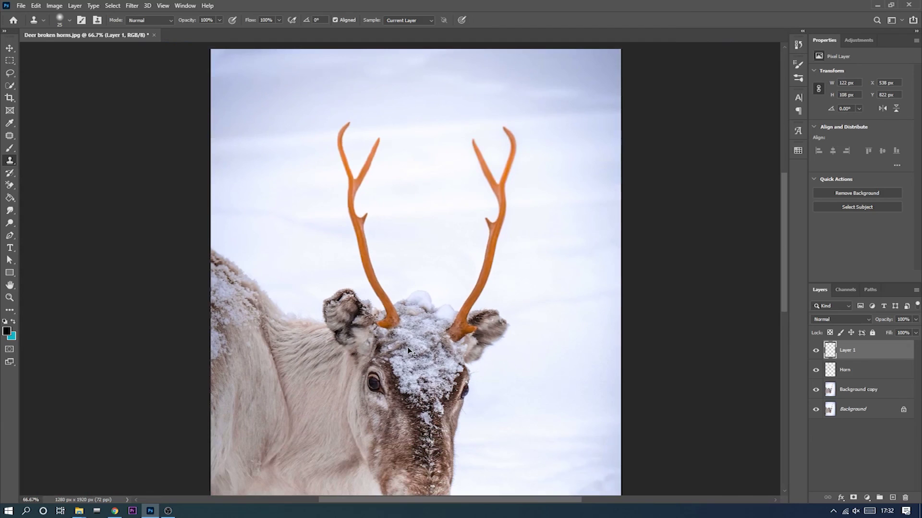
{"action": "left_click", "coordinate": [163, 6]}
{"action": "left_click", "coordinate": [182, 93]}
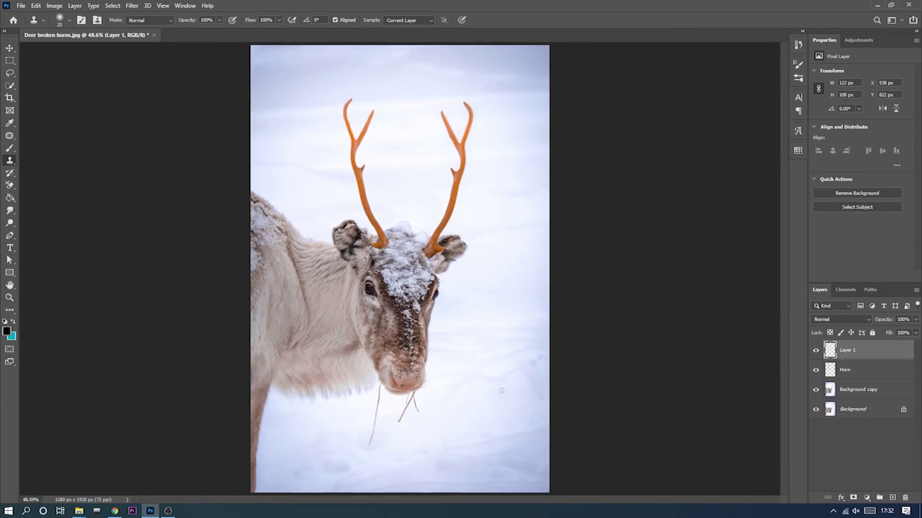